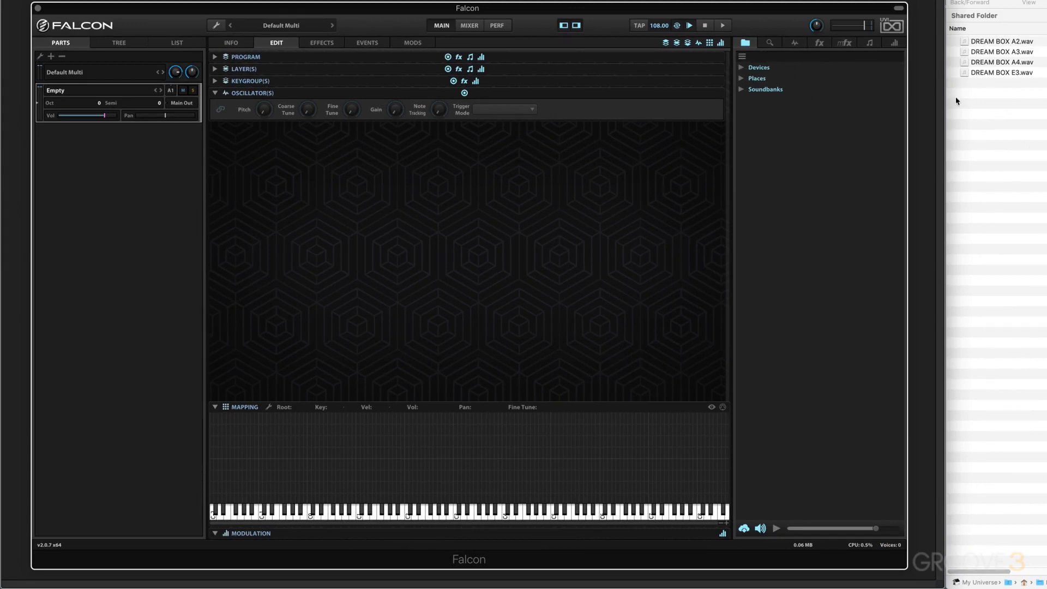
# Load DREAM BOX E3.wav from the shared folder into the mapping editor as a new keygroup.
pyautogui.click(1028, 112)
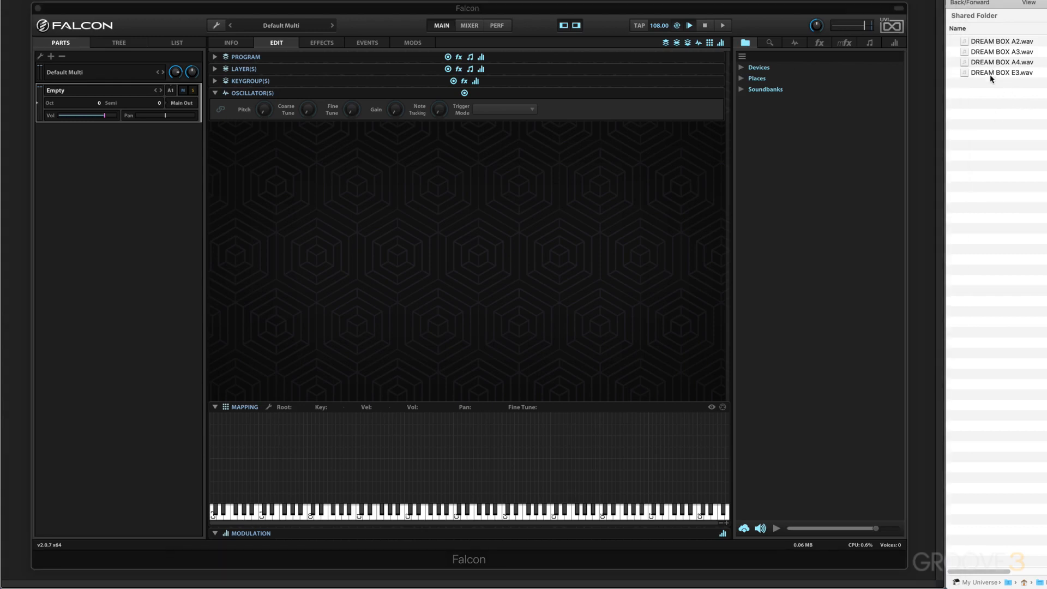
pyautogui.moveTo(993, 75); pyautogui.dragTo(432, 429)
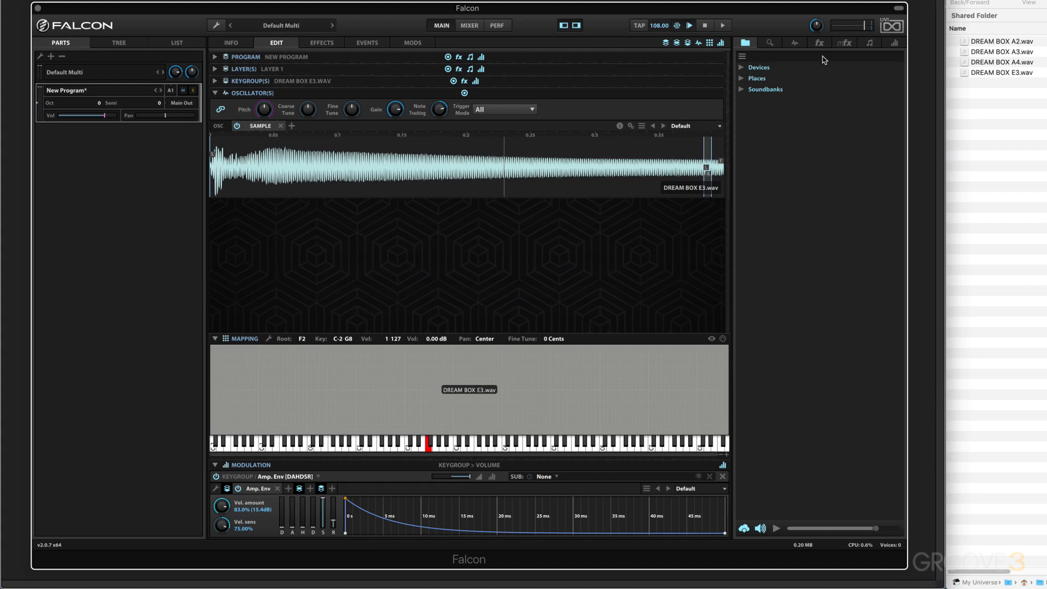
# Browse the available sample-based oscillator types.
pyautogui.click(770, 43)
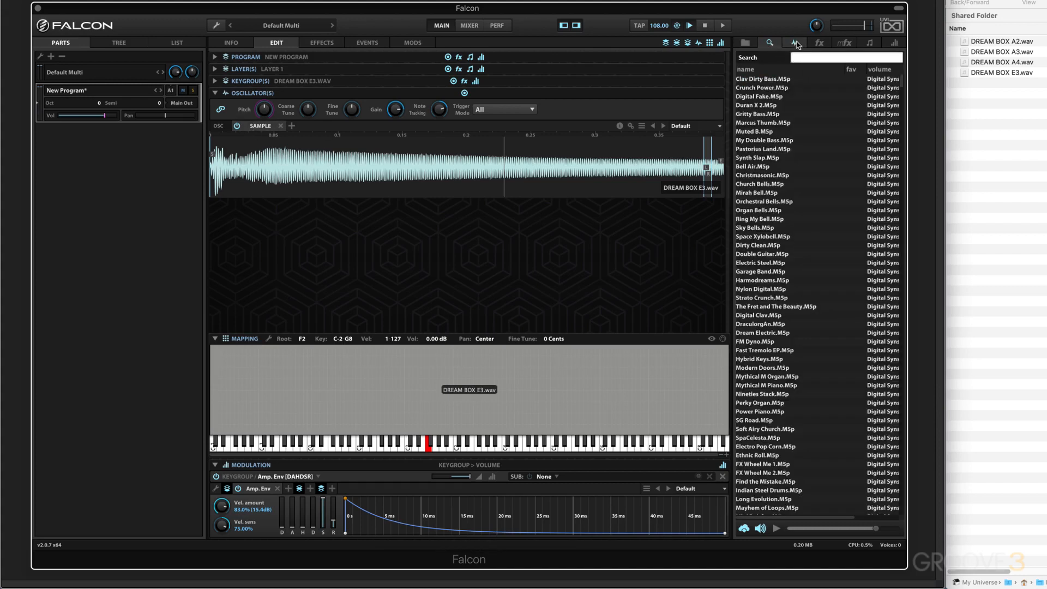
pyautogui.click(794, 43)
pyautogui.click(741, 56)
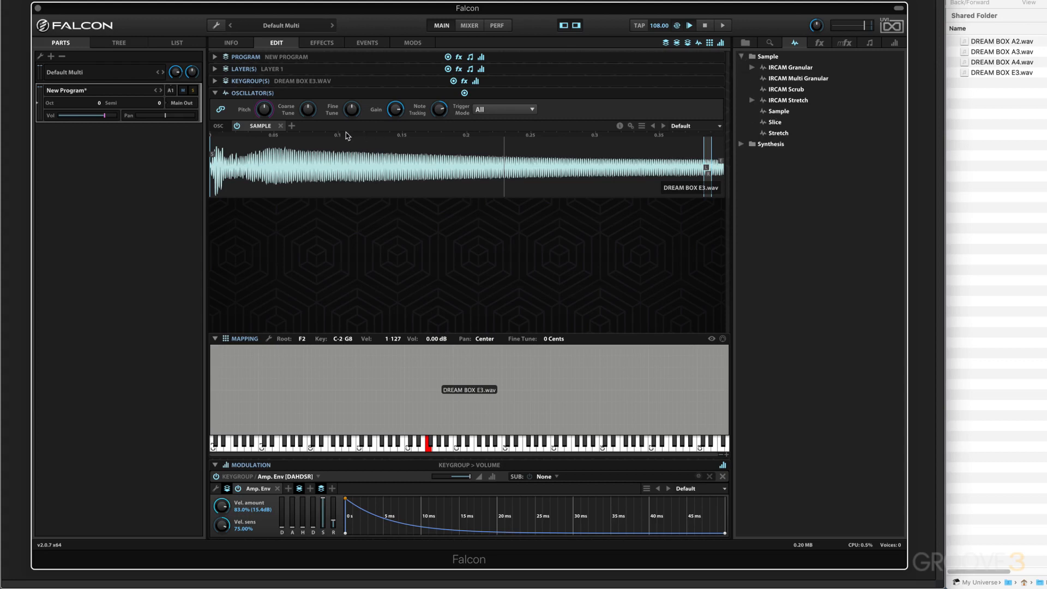
# Remove the Sample oscillator and delete the DREAM BOX E3 keygroup from the mapping.
pyautogui.scroll(2, 321, 148)
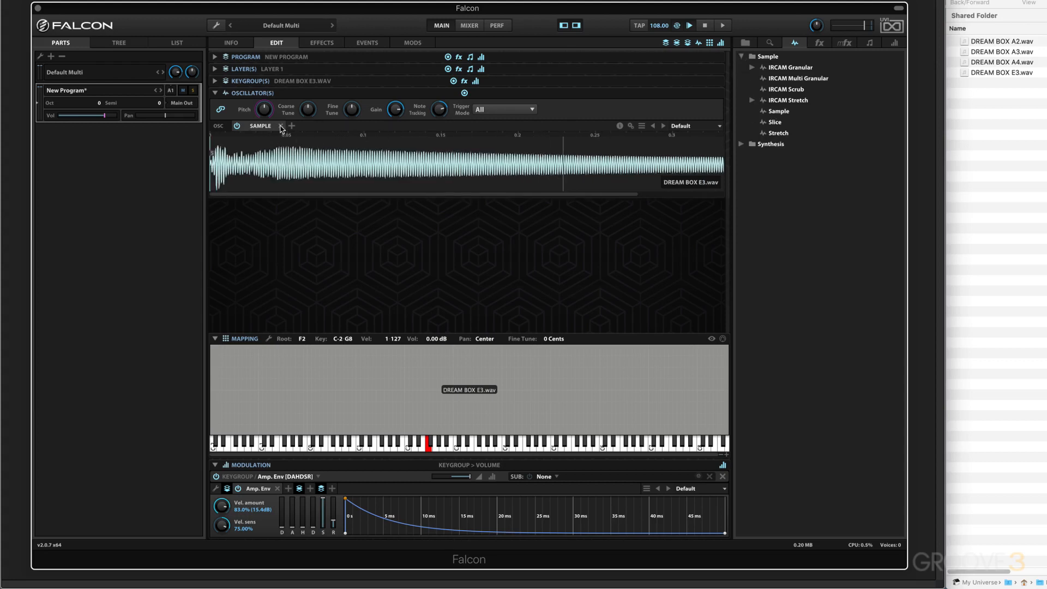
pyautogui.click(281, 126)
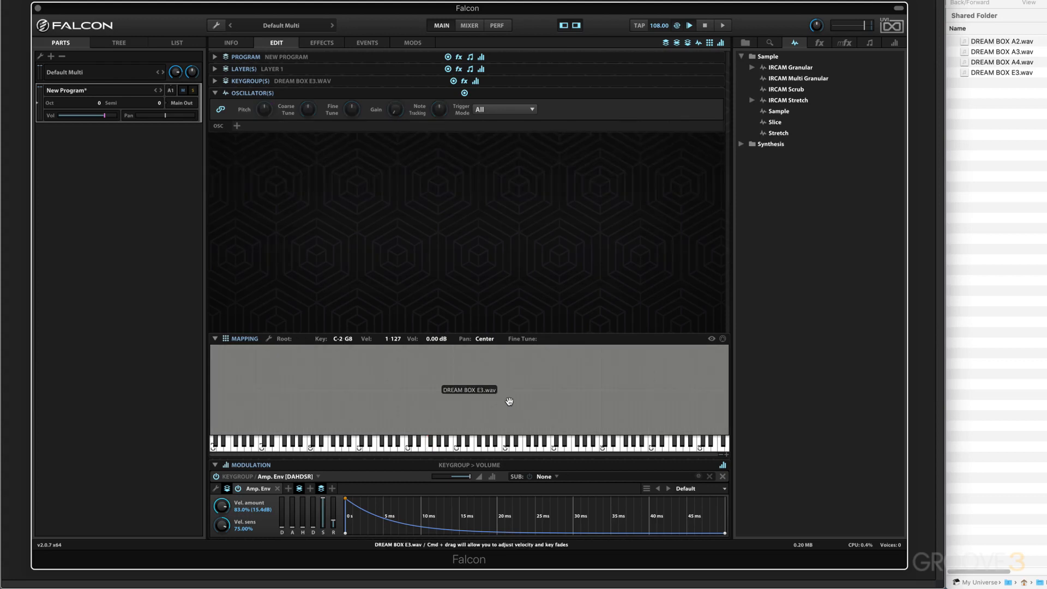
pyautogui.press('BackSpace')
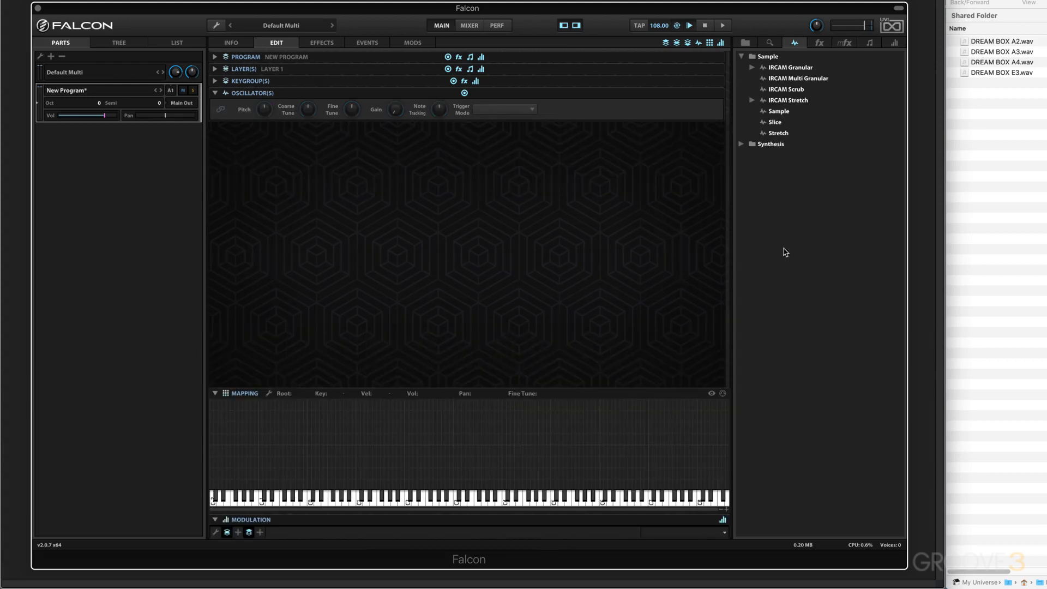
# Import the four DREAM BOX samples into the mapping with a custom drop, using the NoteName mapping method and Layer 1 as destination.
pyautogui.moveTo(1021, 102)
pyautogui.mouseDown()
pyautogui.moveTo(995, 40)
pyautogui.moveTo(869, 97)
pyautogui.moveTo(579, 334)
pyautogui.moveTo(531, 423)
pyautogui.moveTo(557, 423)
pyautogui.moveTo(508, 423)
pyautogui.mouseUp()
pyautogui.press('alt')
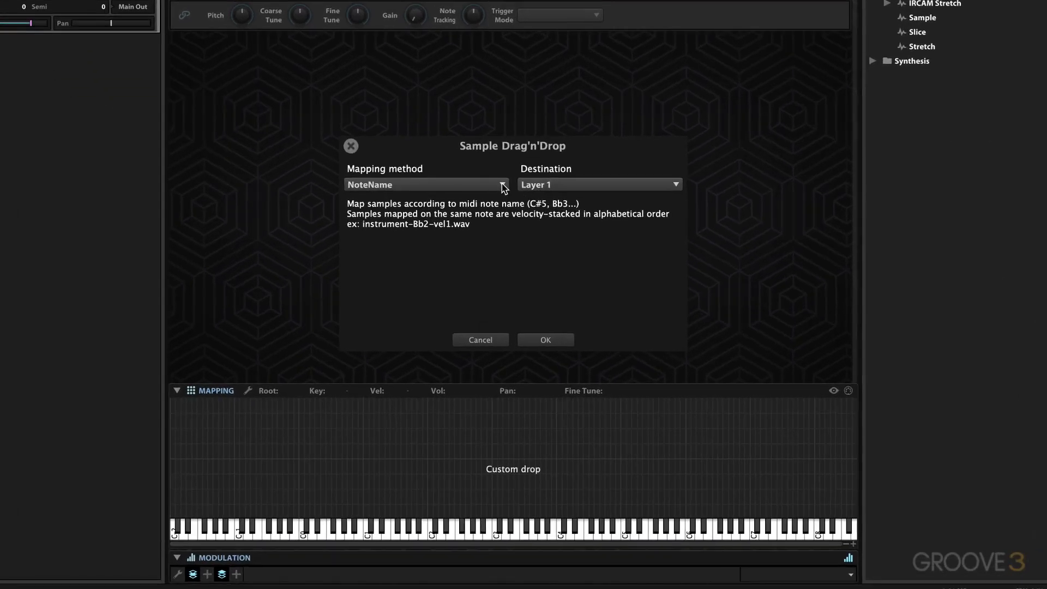
pyautogui.click(503, 186)
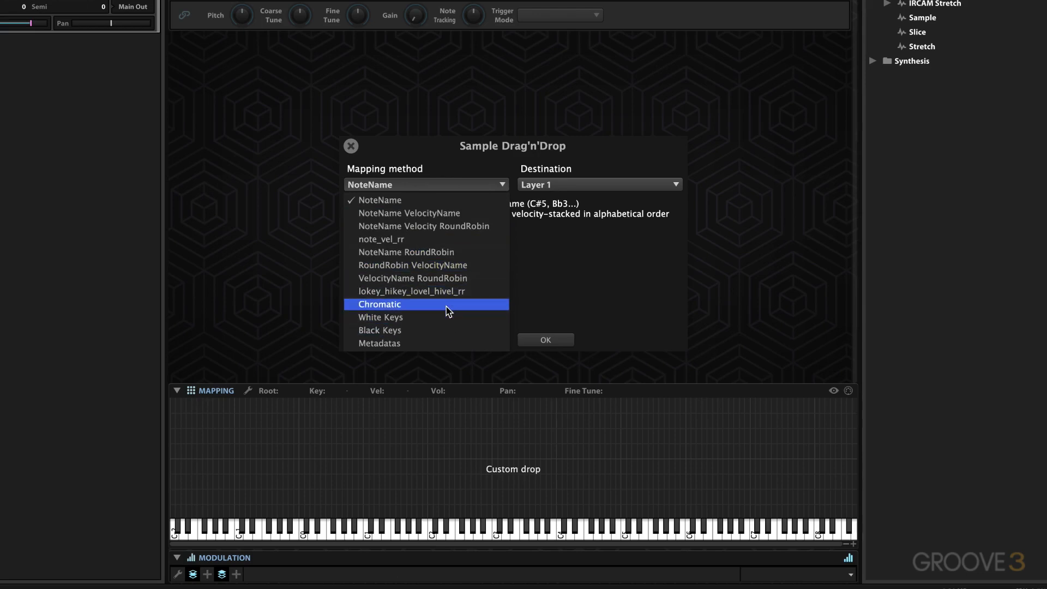
pyautogui.click(536, 277)
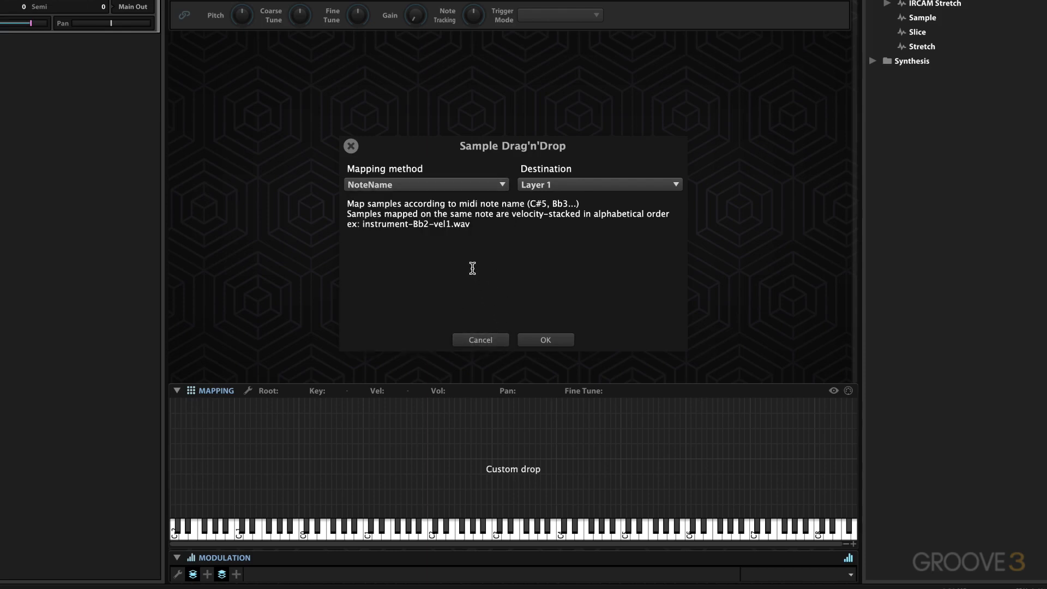
pyautogui.click(591, 187)
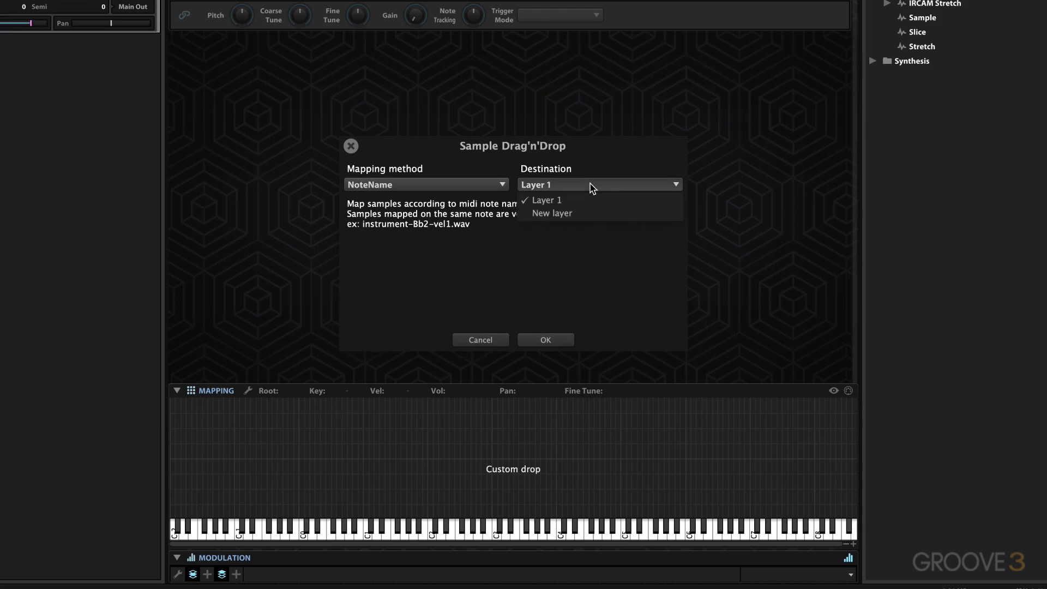
pyautogui.click(568, 285)
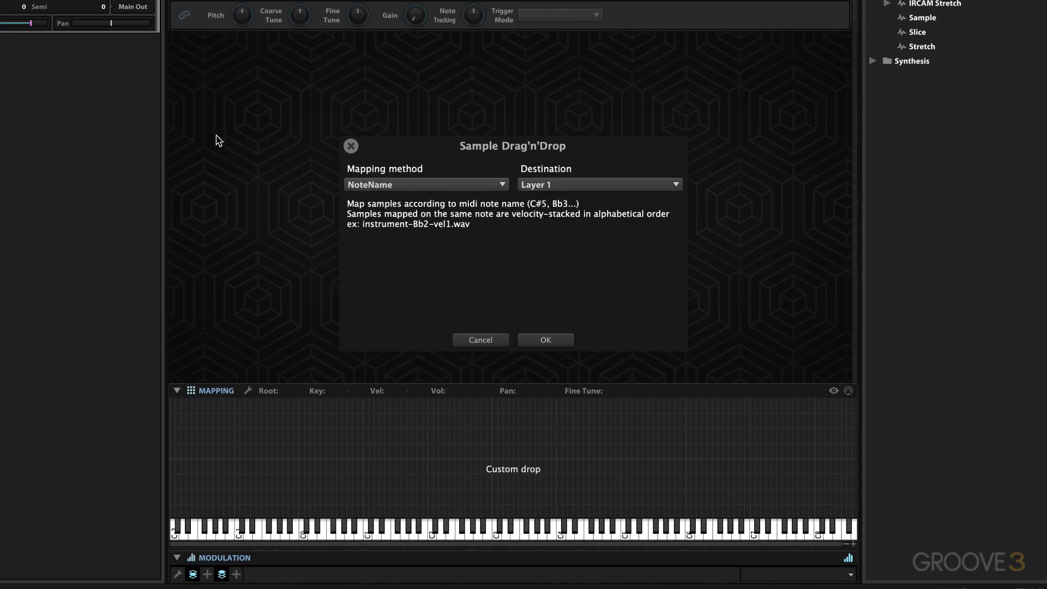
pyautogui.click(589, 186)
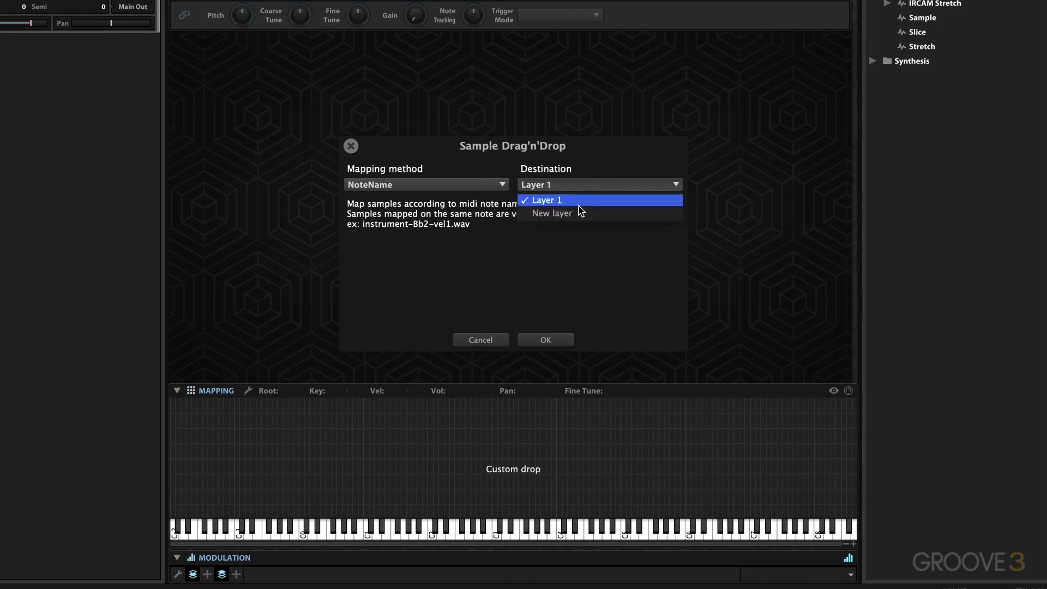
pyautogui.click(551, 262)
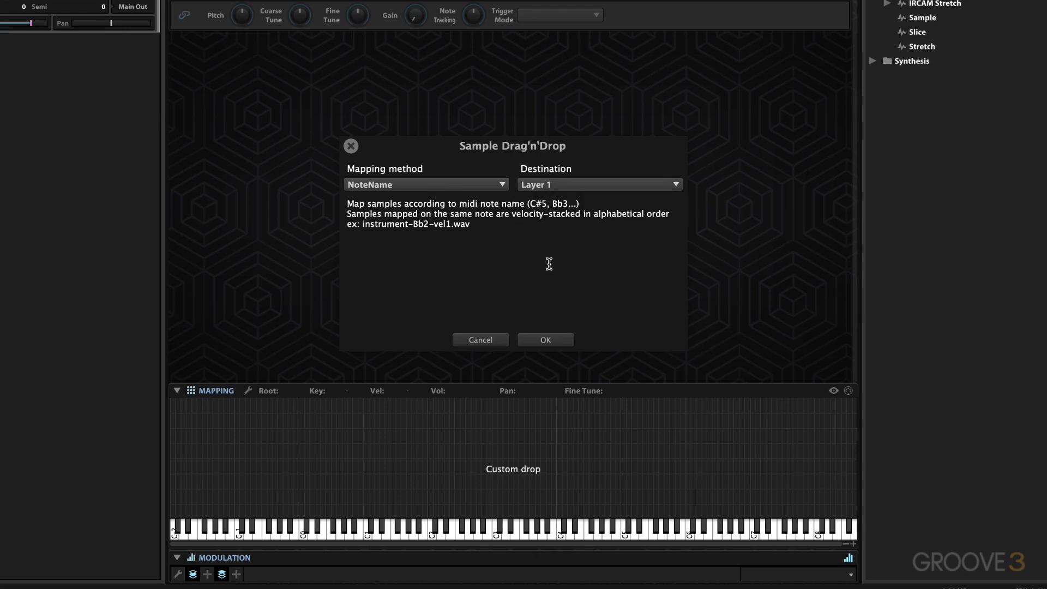
pyautogui.click(546, 341)
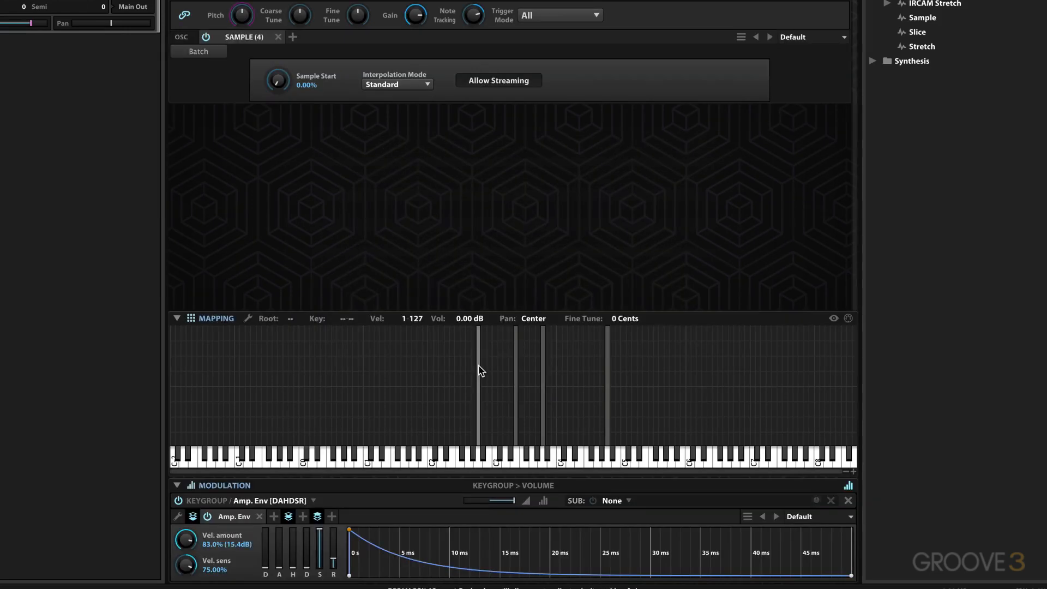
# Compare the note names in the sample files with the A2, E3, A3 and A4 keygroups in the mapping.
pyautogui.press('super+Tab')
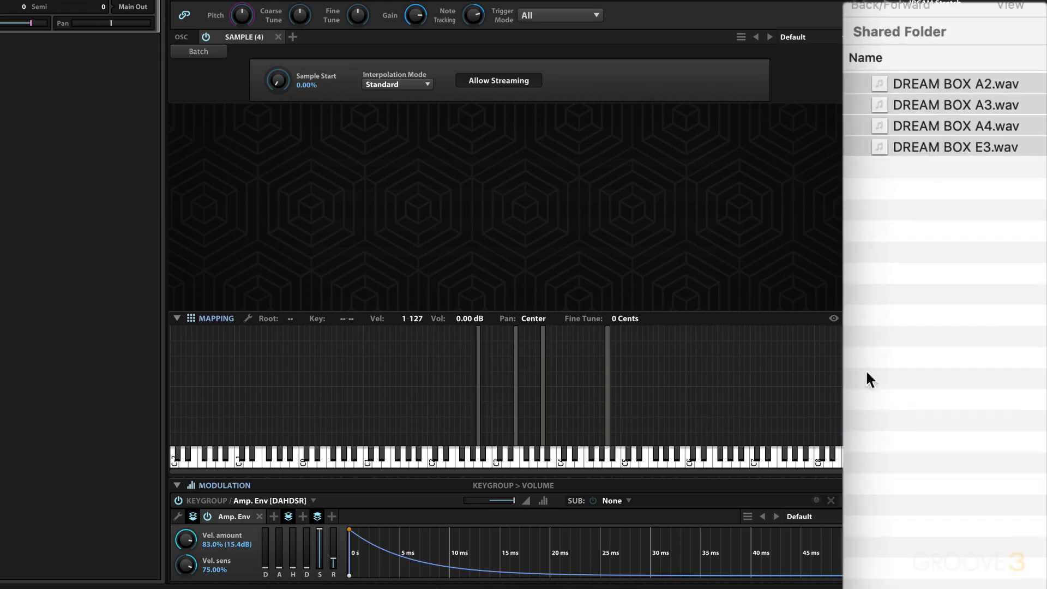
pyautogui.press('super+Tab')
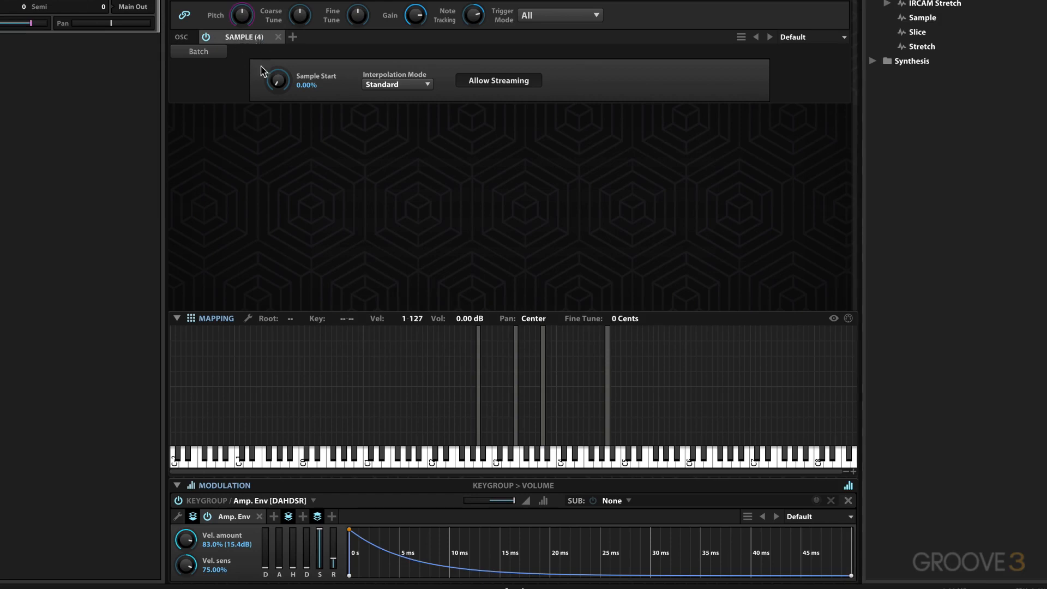
pyautogui.moveTo(442, 366); pyautogui.dragTo(486, 379)
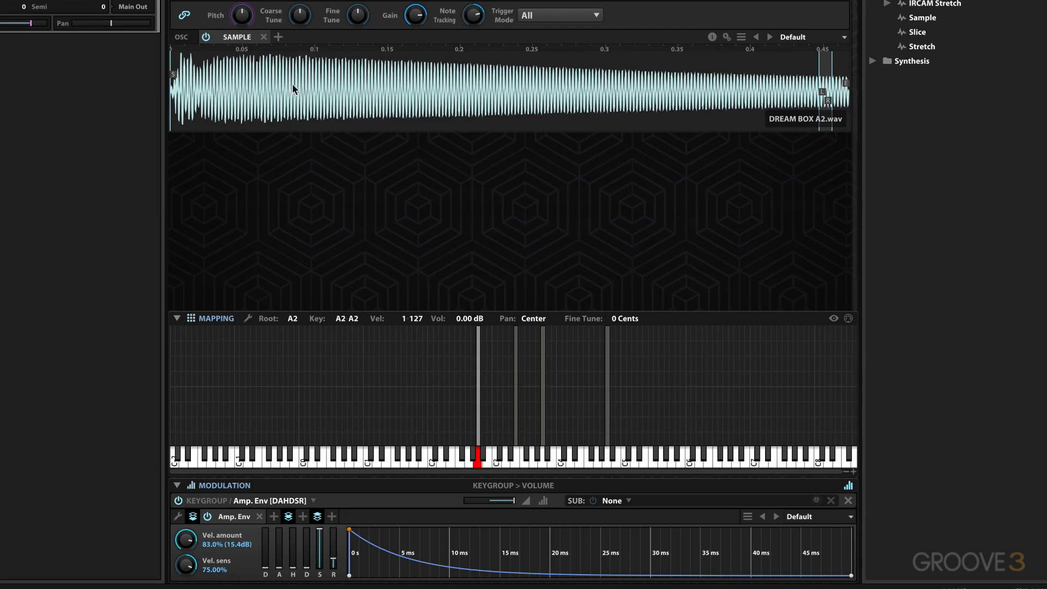
pyautogui.click(518, 380)
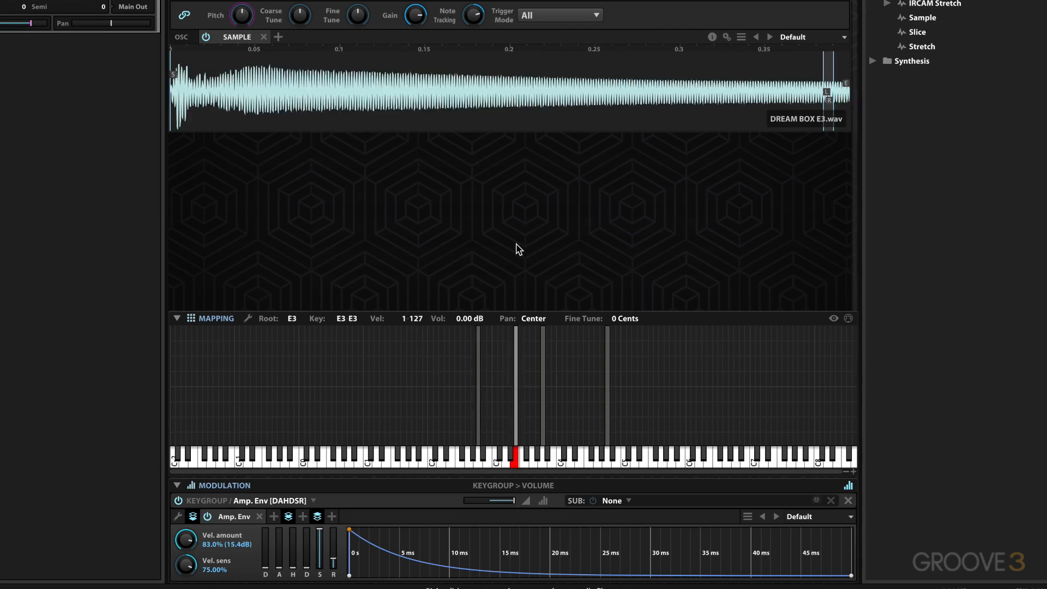
pyautogui.click(543, 380)
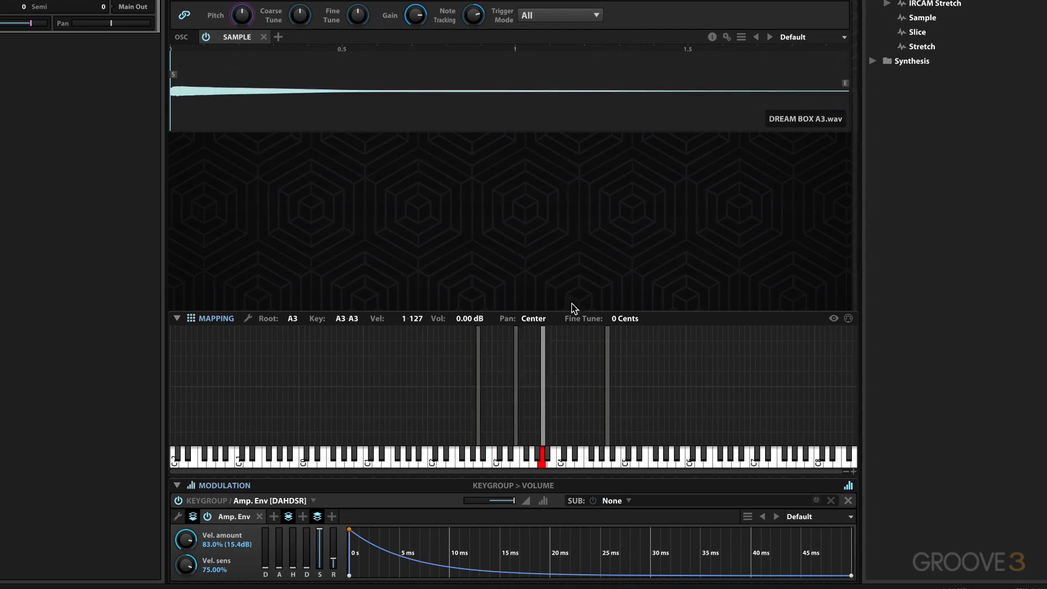
pyautogui.click(606, 377)
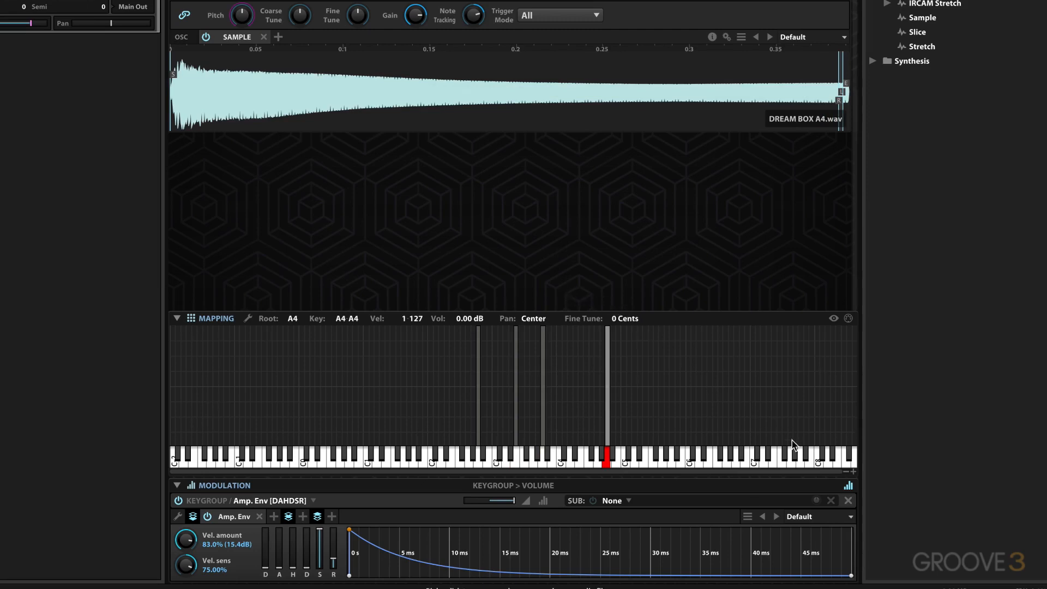
# Extend the upper key limit of the DREAM BOX A3 keygroup to A#3.
pyautogui.click(854, 472)
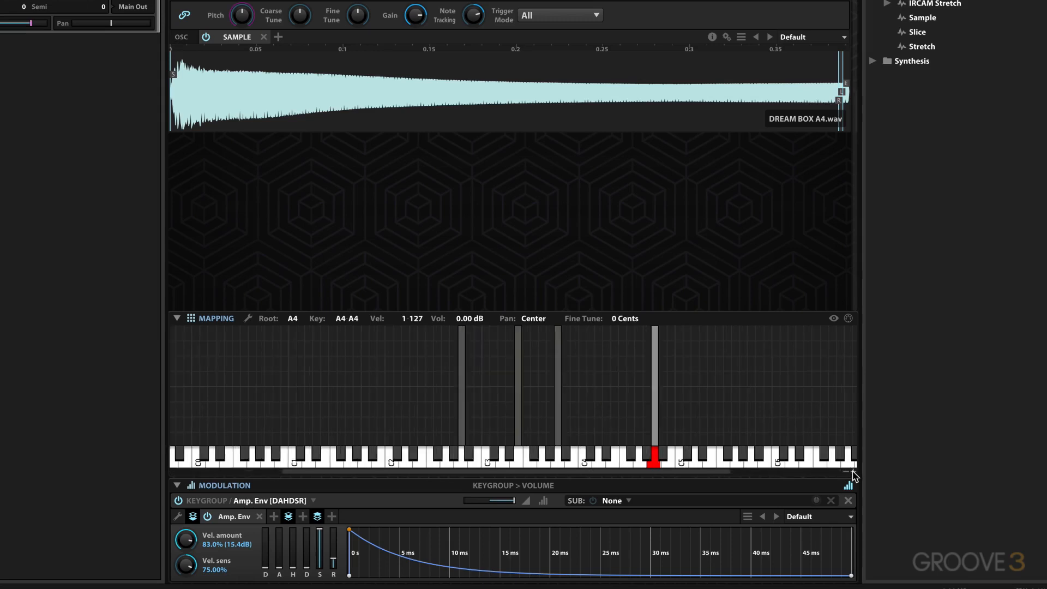
pyautogui.click(854, 473)
pyautogui.click(854, 472)
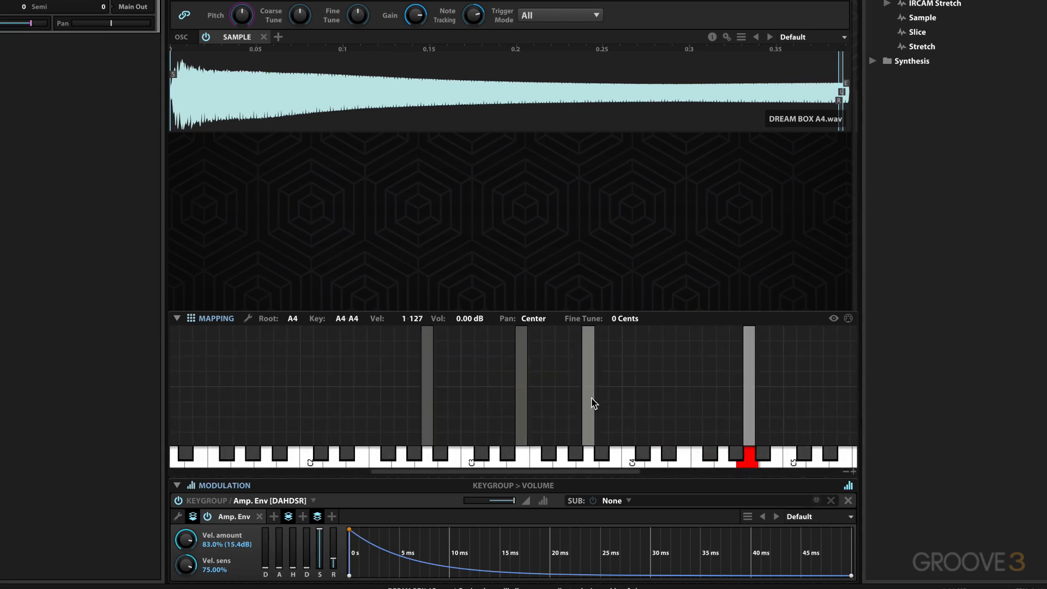
pyautogui.moveTo(594, 404)
pyautogui.mouseDown()
pyautogui.moveTo(703, 402)
pyautogui.moveTo(594, 401)
pyautogui.moveTo(606, 402)
pyautogui.mouseUp()
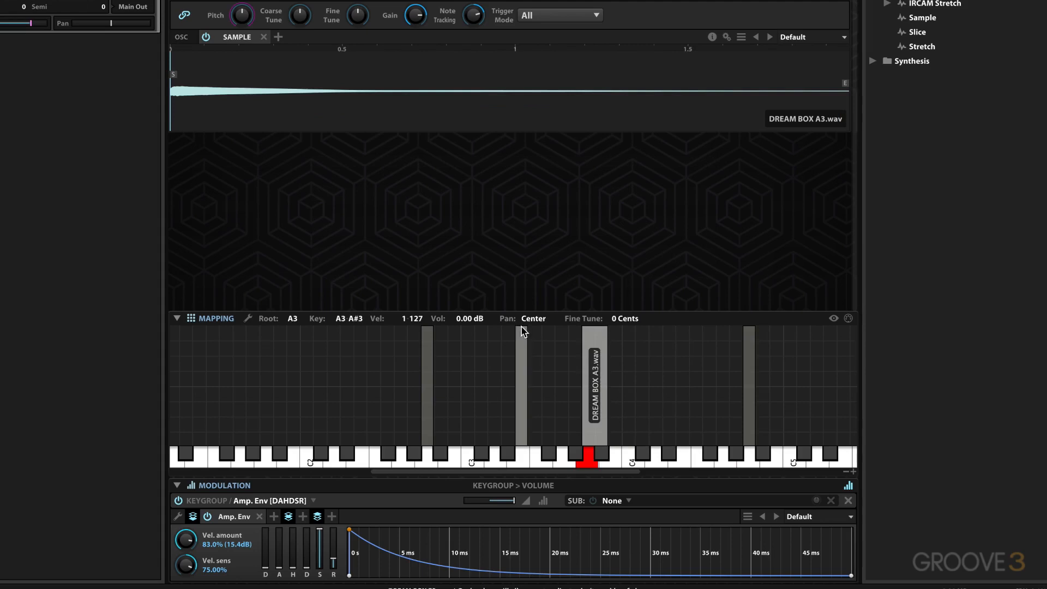
# Select the DREAM BOX E3 keygroup and make the mapping editor taller.
pyautogui.moveTo(522, 329)
pyautogui.mouseDown()
pyautogui.moveTo(526, 366)
pyautogui.moveTo(525, 326)
pyautogui.mouseUp()
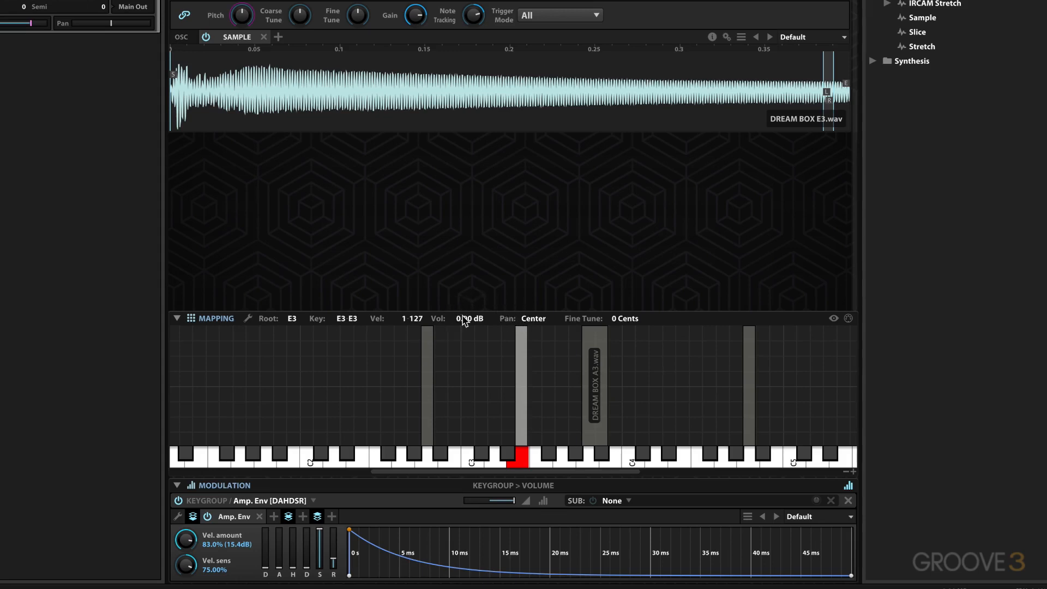
pyautogui.moveTo(457, 323); pyautogui.dragTo(456, 230)
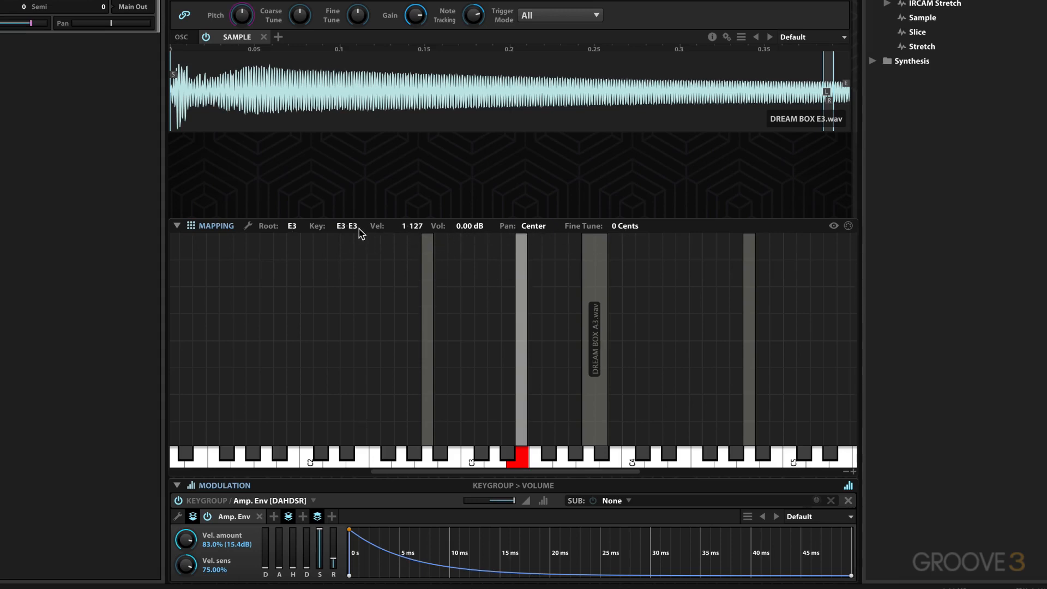
# Select all four keygroups and apply Auto Extend Key Ranges to them.
pyautogui.moveTo(399, 276); pyautogui.dragTo(621, 310)
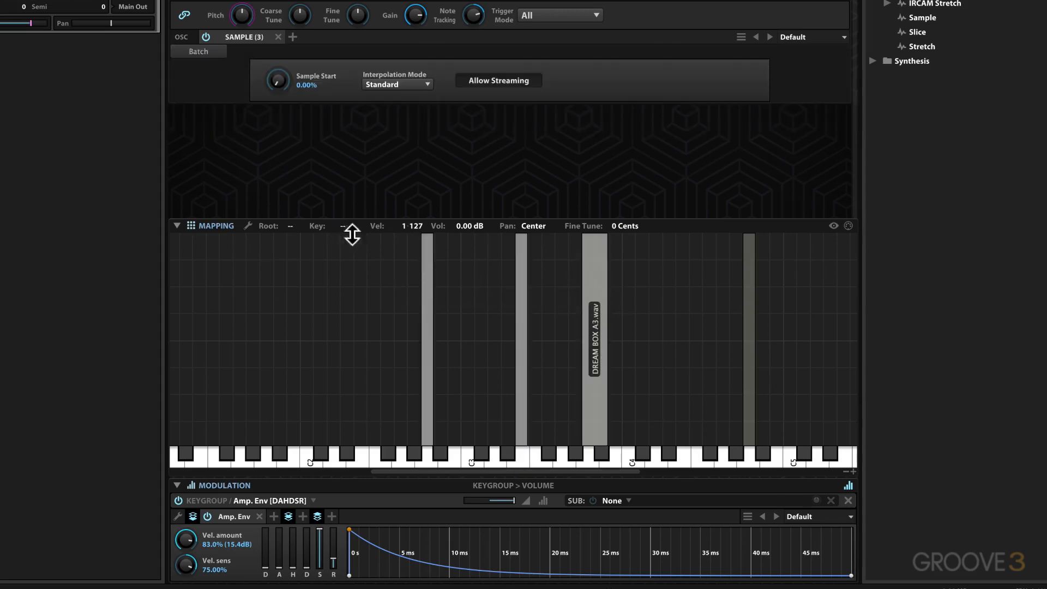
pyautogui.click(398, 298)
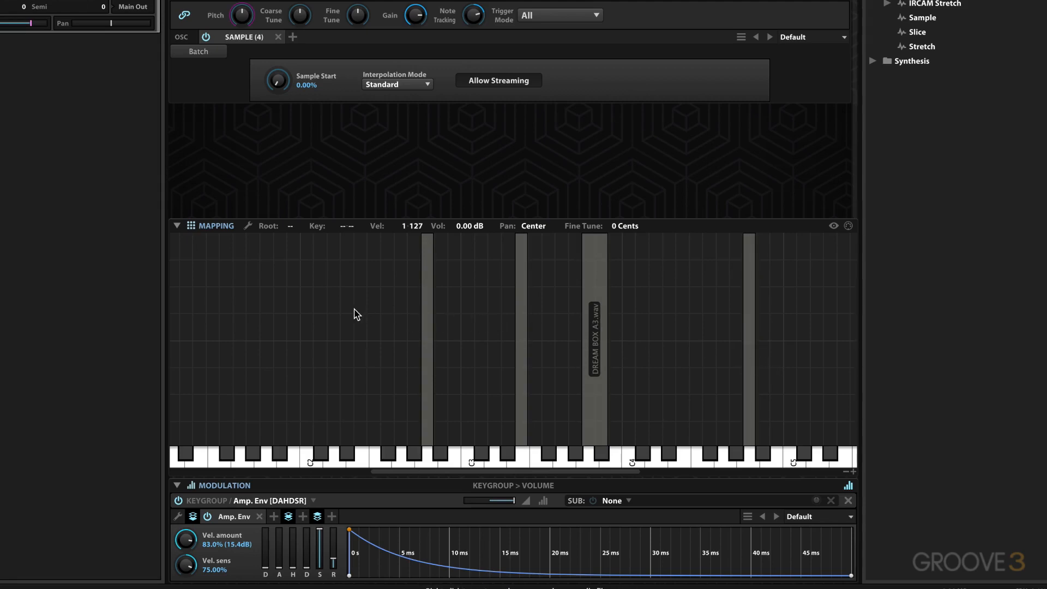
pyautogui.moveTo(354, 309); pyautogui.dragTo(797, 350)
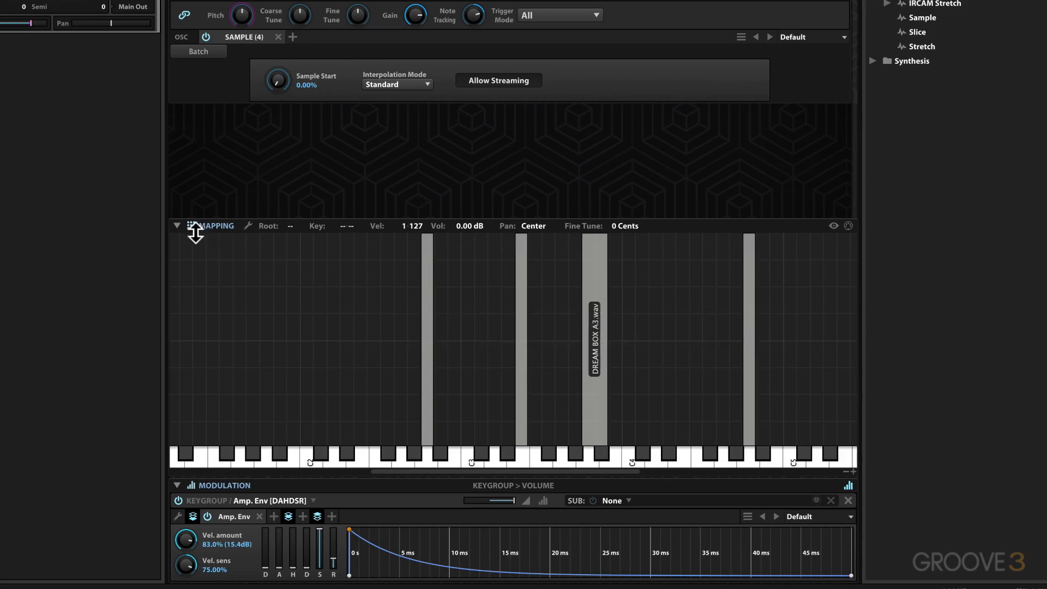
pyautogui.rightClick(248, 228)
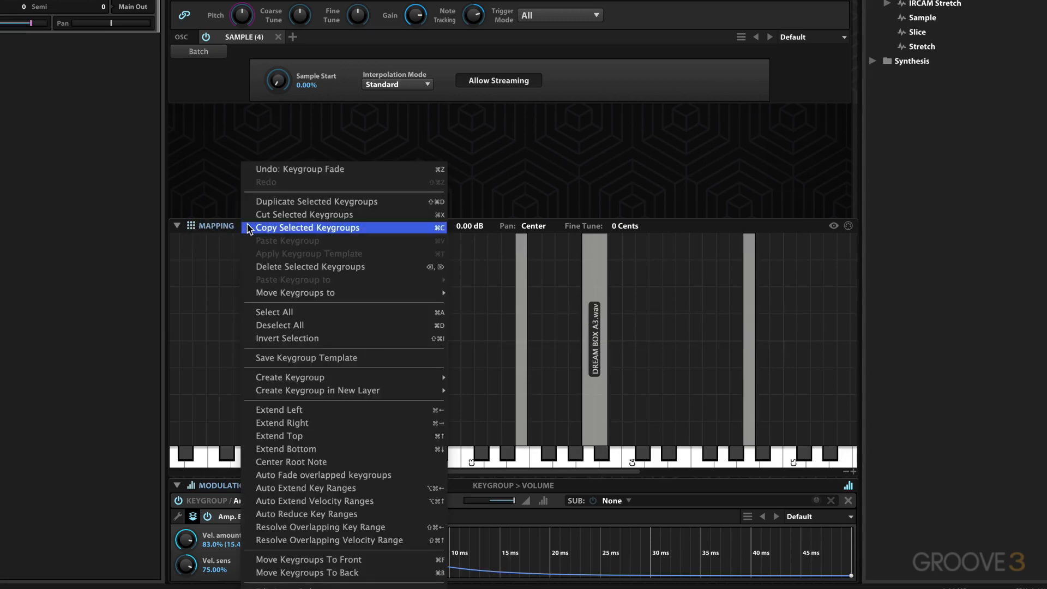
pyautogui.click(196, 315)
pyautogui.moveTo(374, 312); pyautogui.dragTo(783, 354)
pyautogui.rightClick(593, 267)
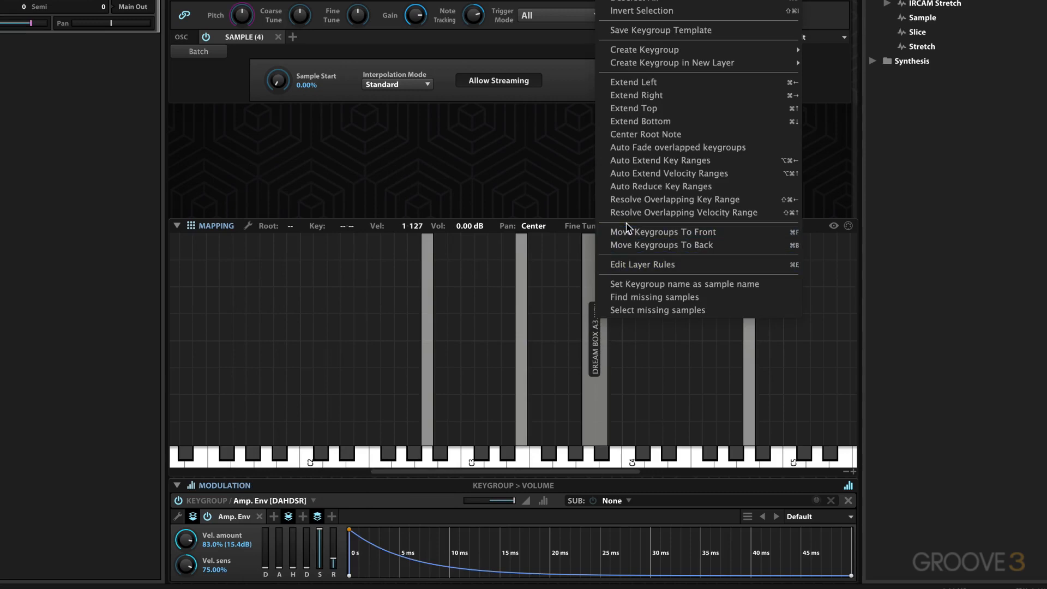
pyautogui.click(676, 162)
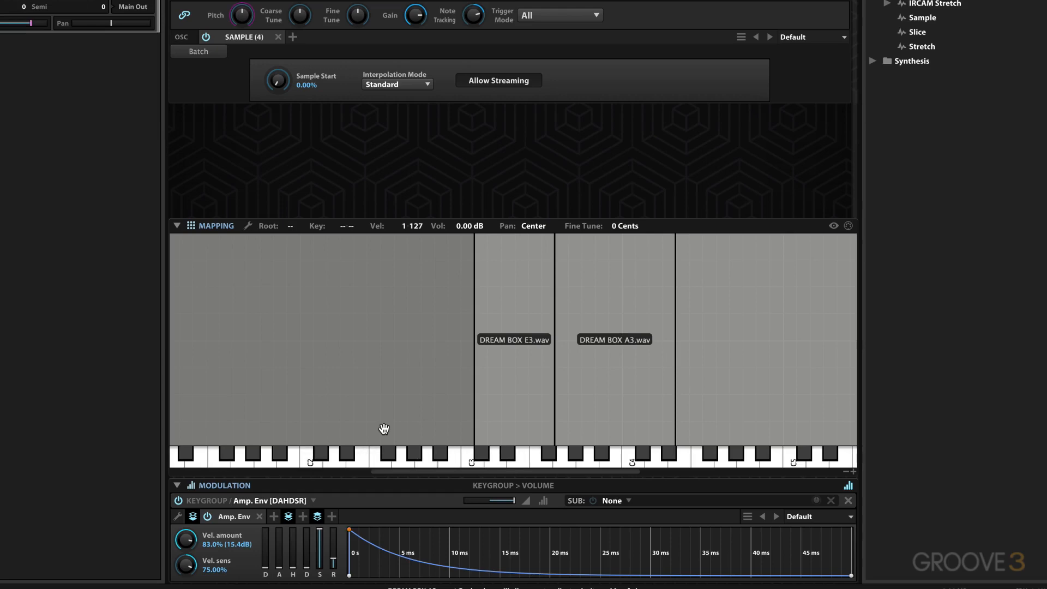
# Add a low-side key fade to the DREAM BOX E3 keygroup, spanning C#3 to about E3.
pyautogui.hscroll(-3, 384, 430)
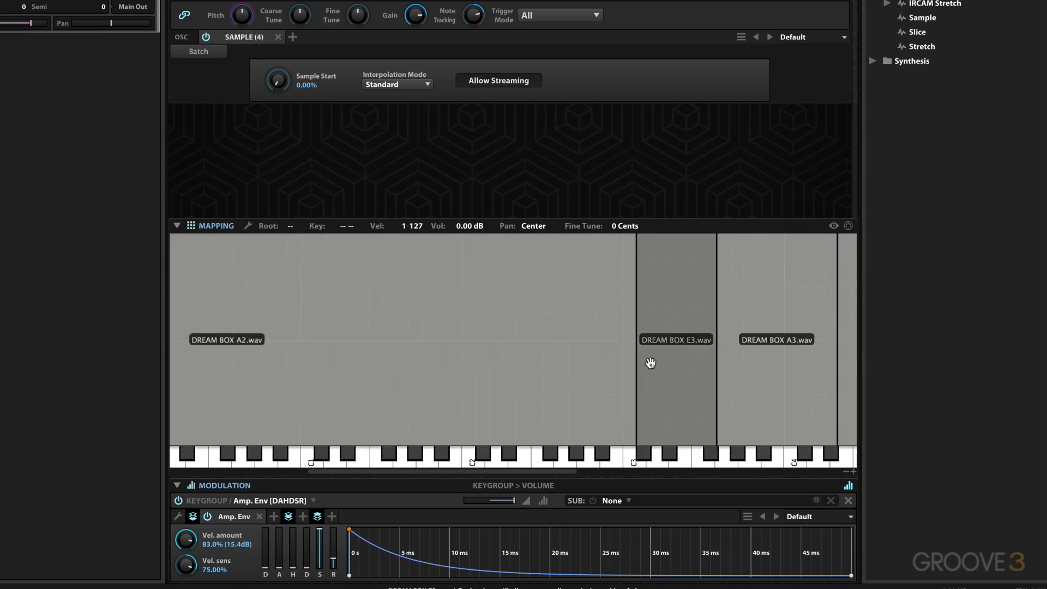
pyautogui.click(671, 365)
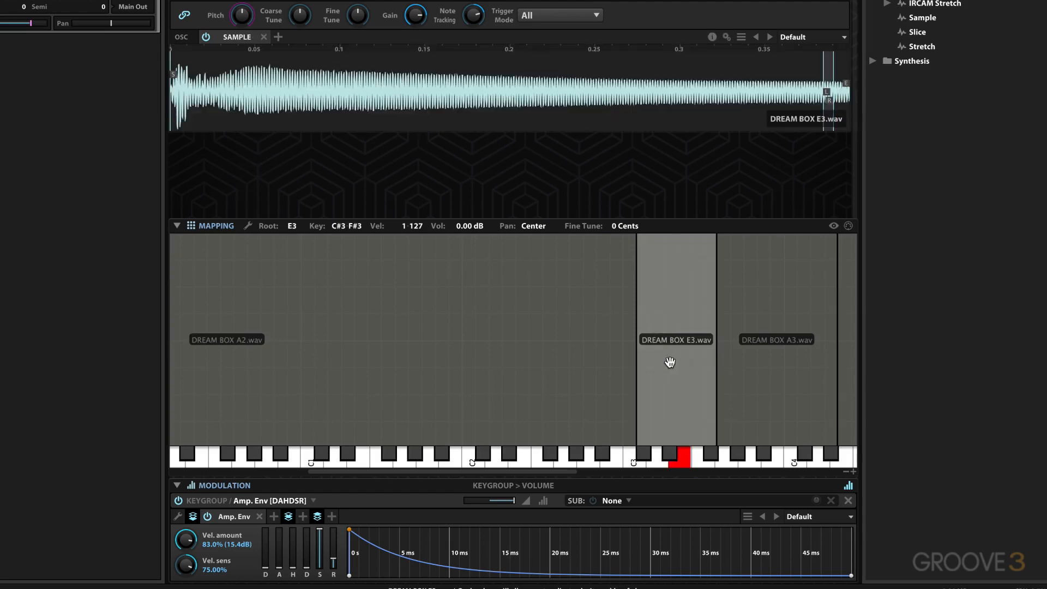
pyautogui.moveTo(636, 363)
pyautogui.mouseDown()
pyautogui.moveTo(593, 362)
pyautogui.moveTo(640, 362)
pyautogui.mouseUp()
pyautogui.moveTo(635, 383); pyautogui.dragTo(685, 378)
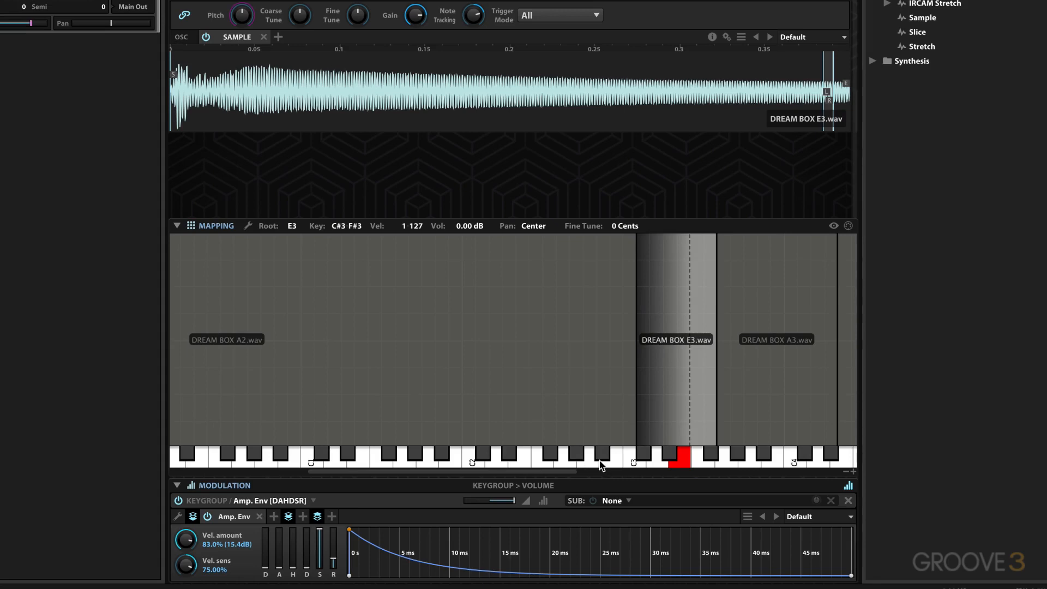
# Add a velocity fade over about the upper third of the DREAM BOX A2 keygroup's velocity range.
pyautogui.click(596, 465)
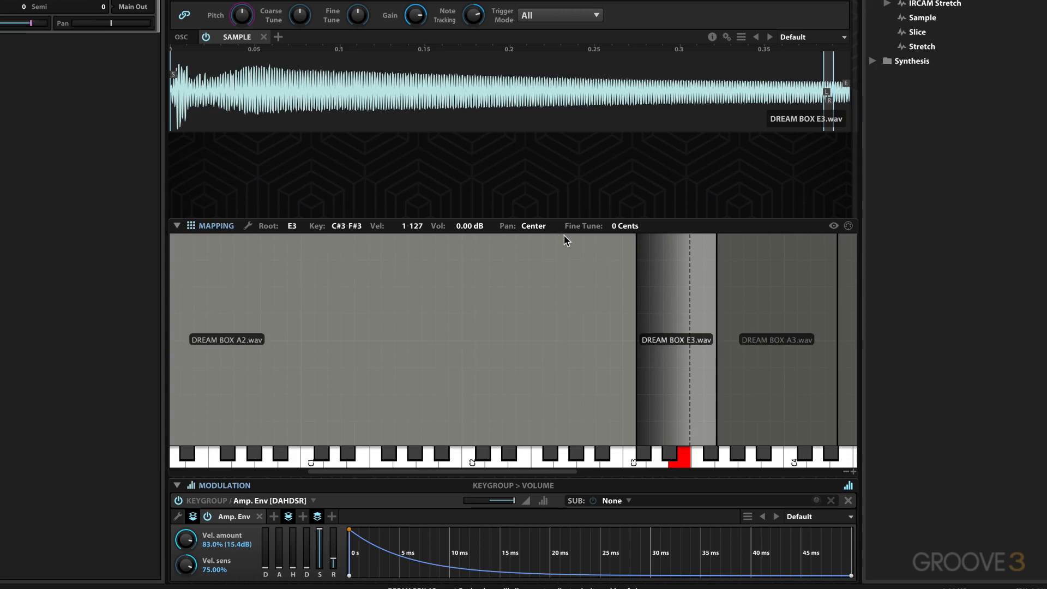
pyautogui.click(559, 240)
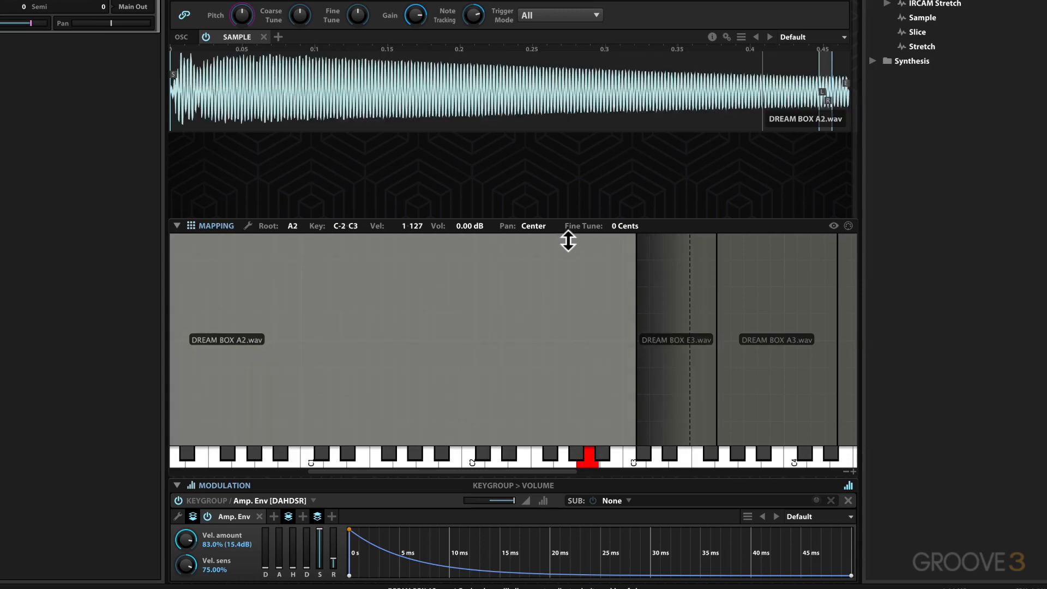
pyautogui.moveTo(567, 240); pyautogui.dragTo(562, 311)
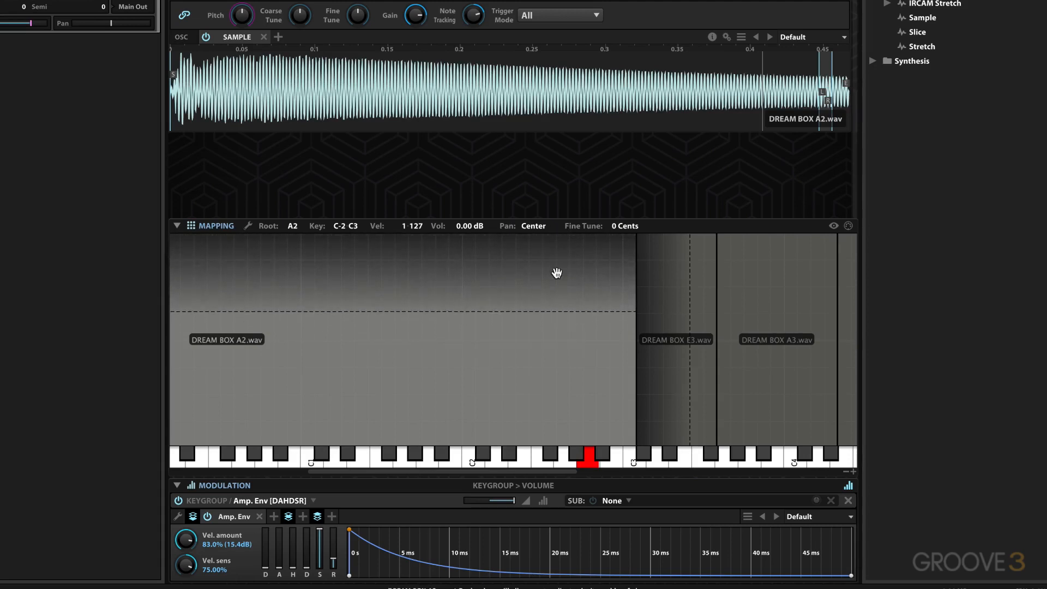